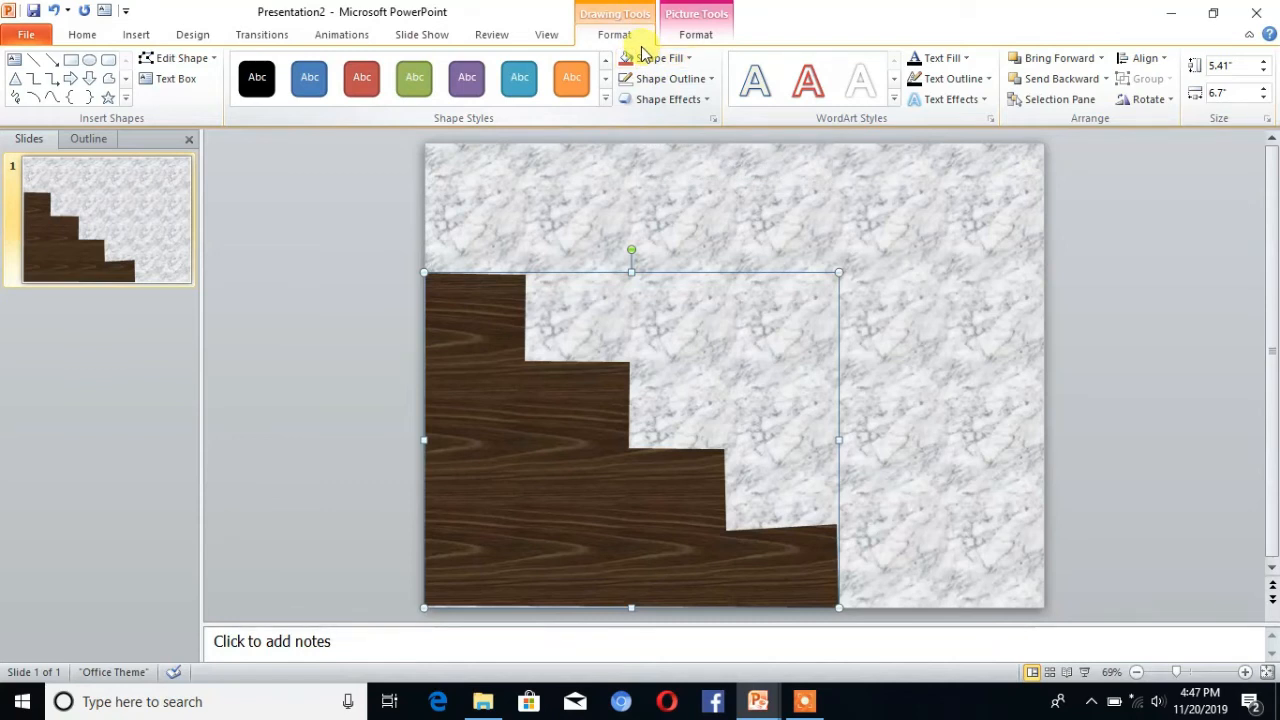
Step: Apply the Convex bevel effect to the wooden staircase shape
click(702, 100)
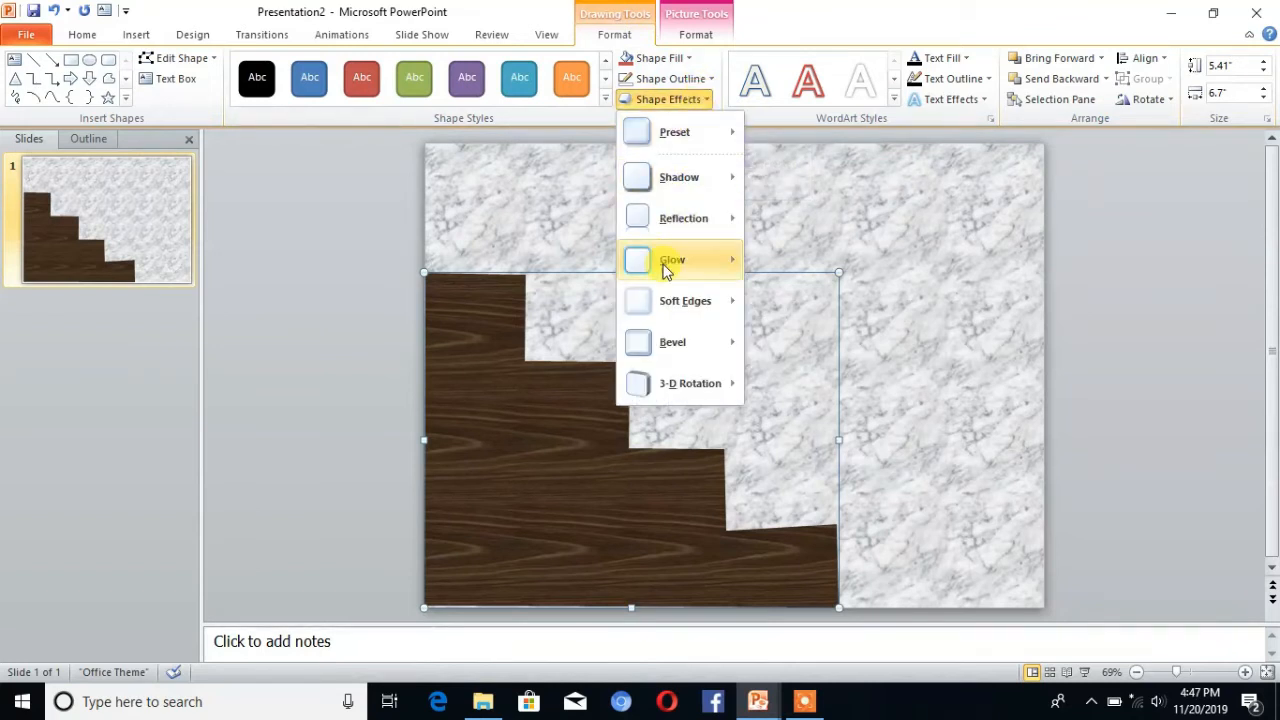
mouse_move(716, 353)
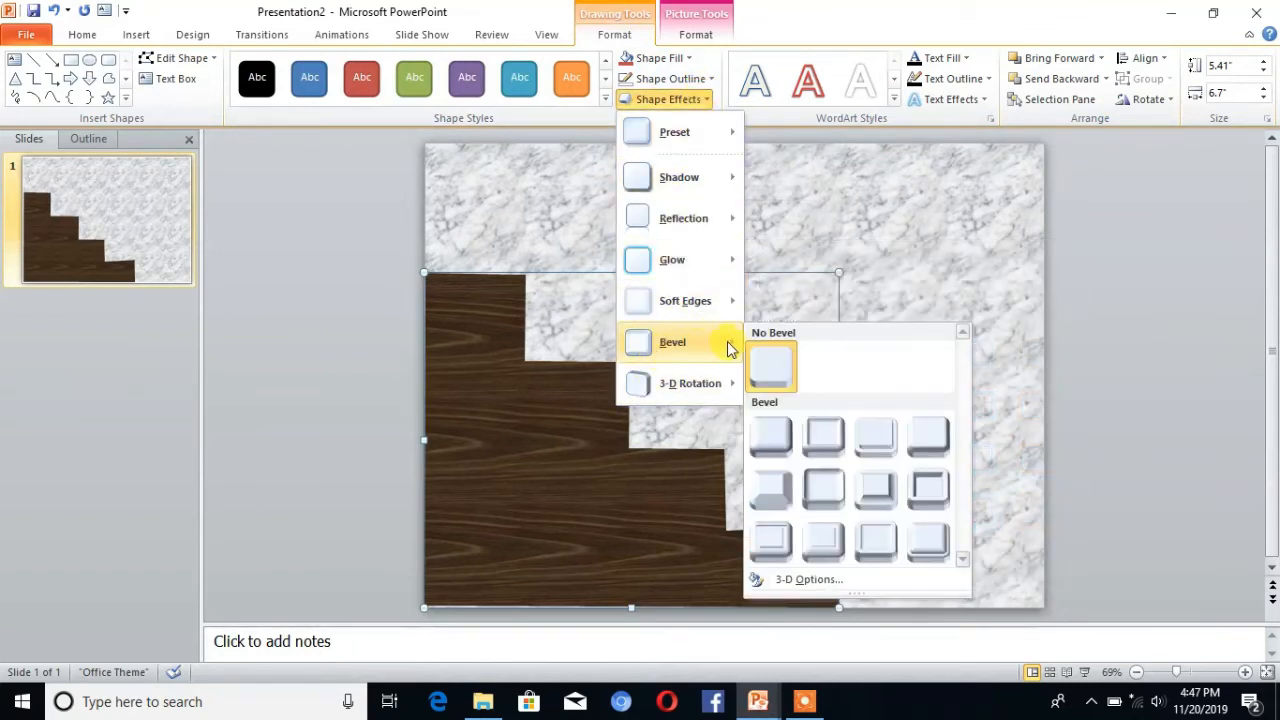
click(863, 487)
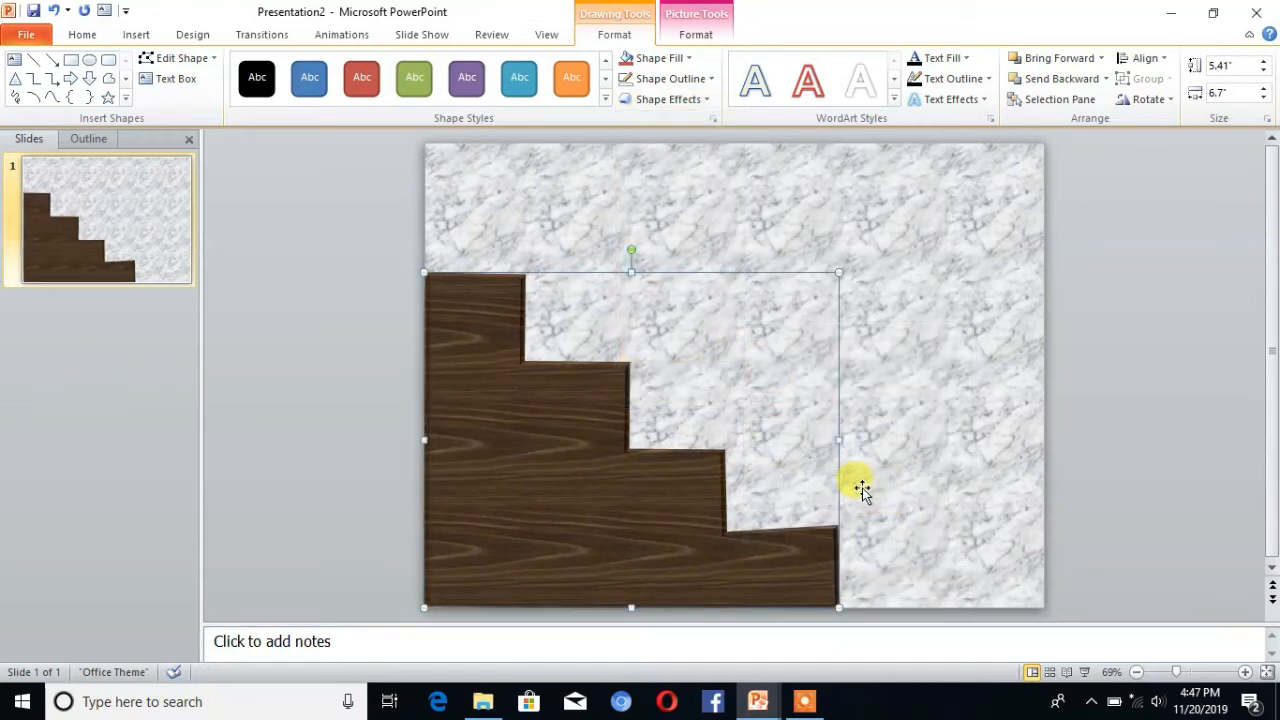
Step: Set the staircase shape's top bevel to 30 pt width and 20 pt height in its 3-D format settings
right_click(556, 448)
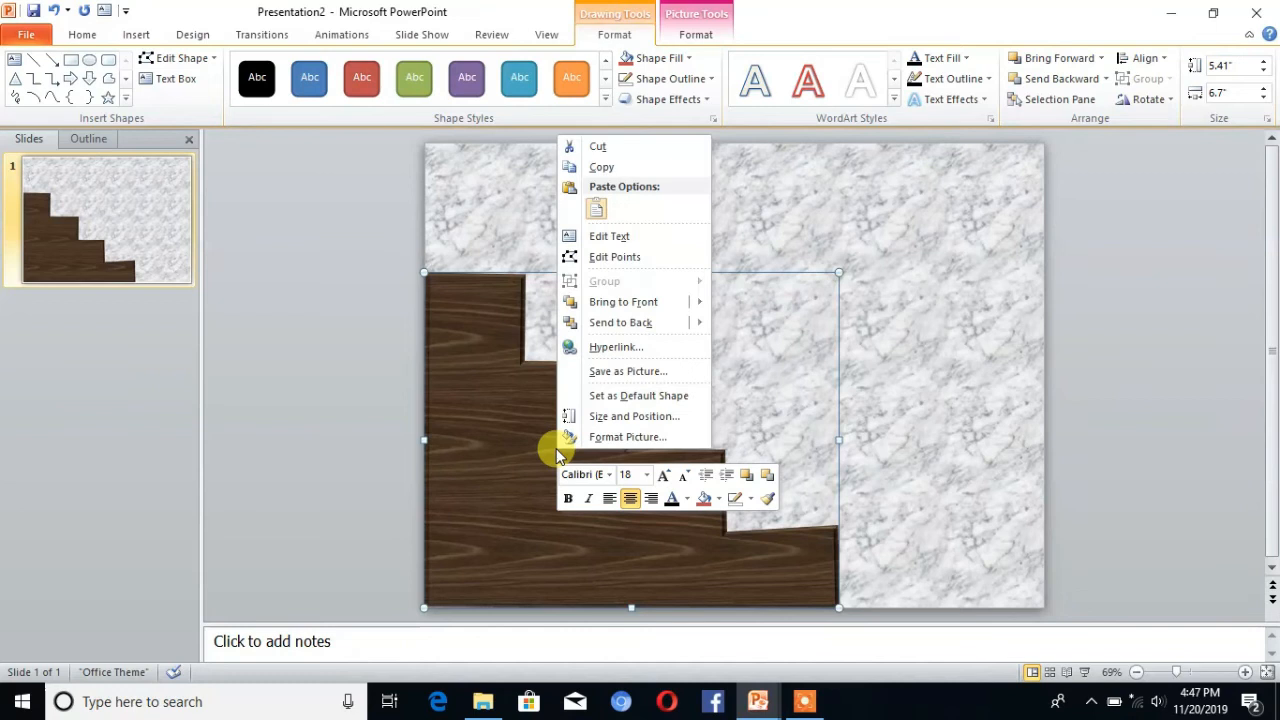
click(624, 446)
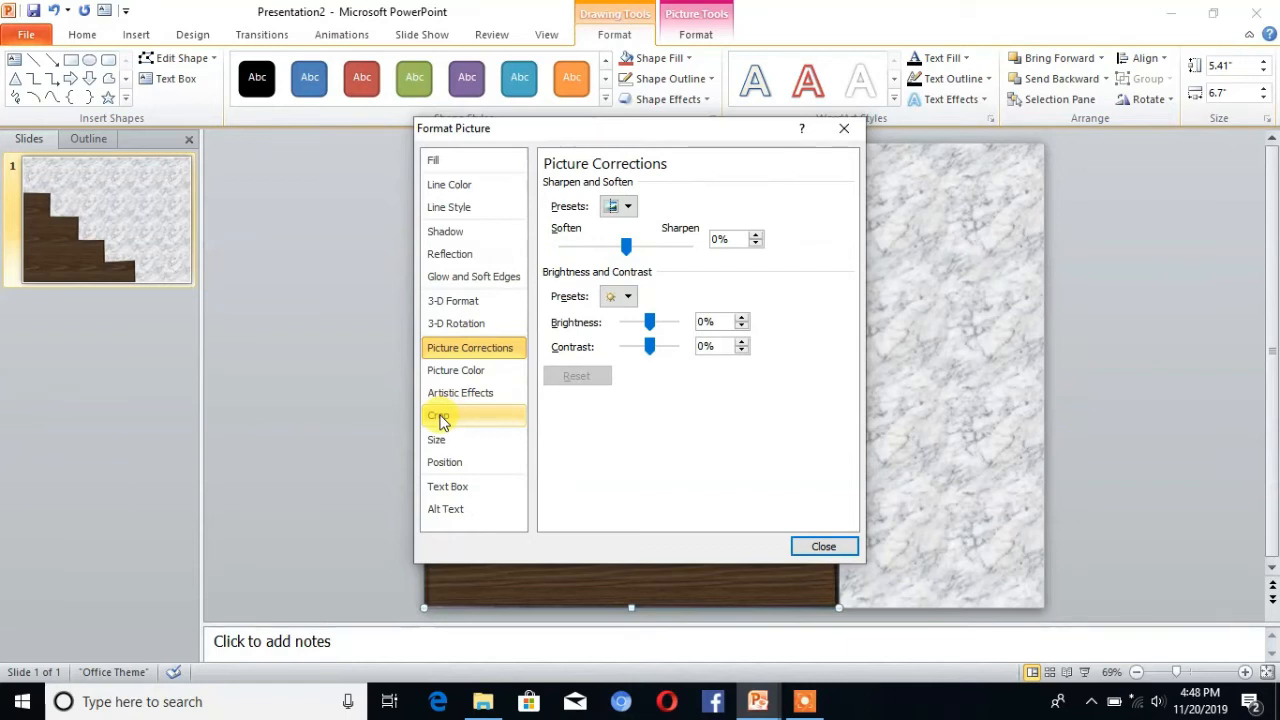
click(455, 303)
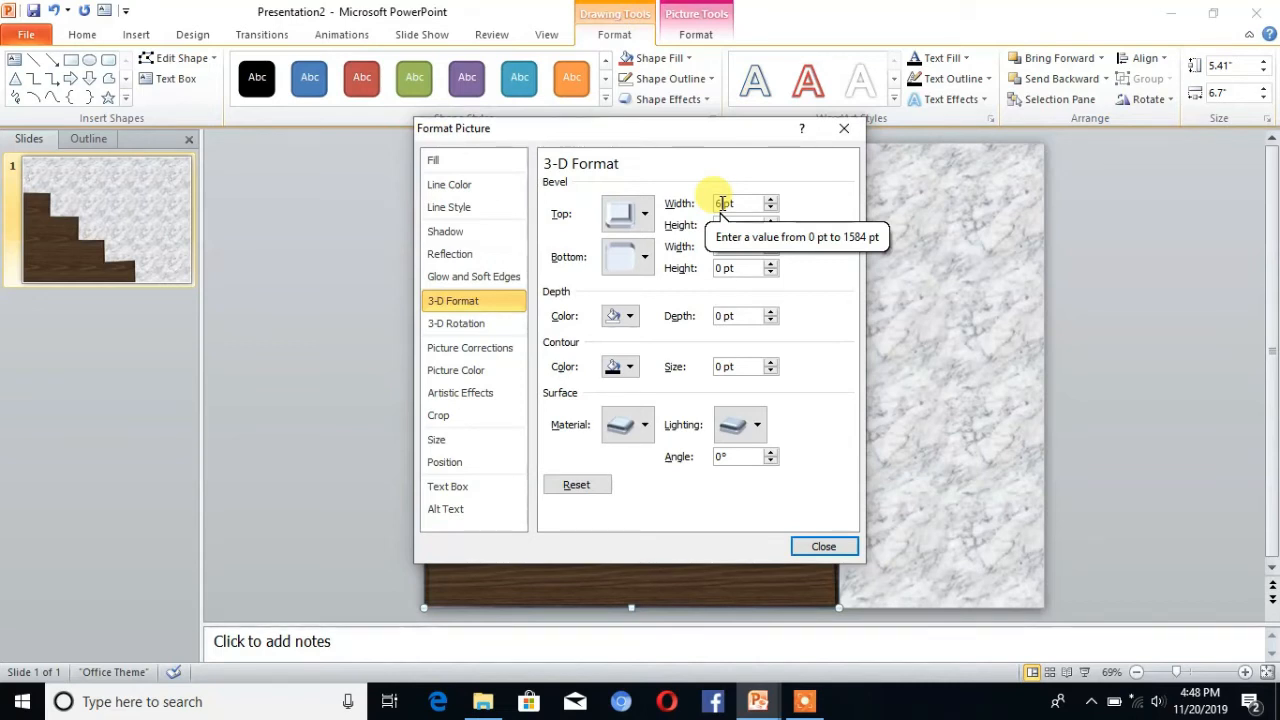
key(BackSpace)
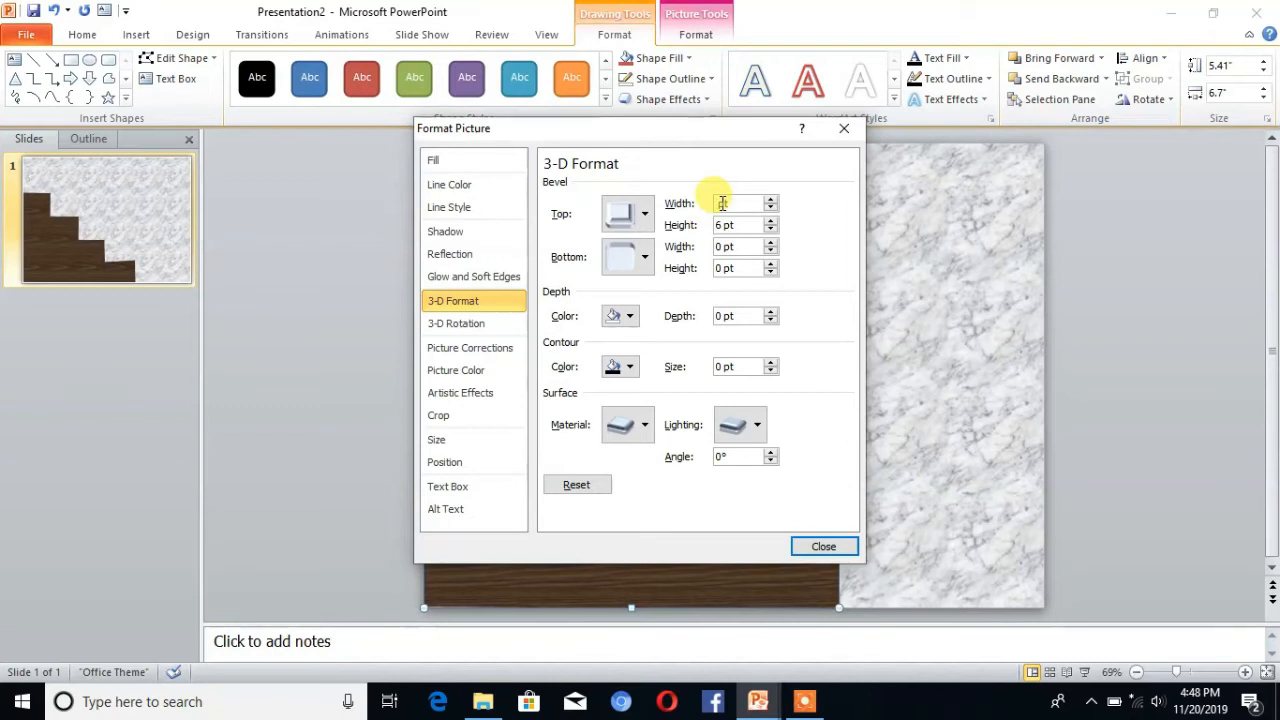
text(30)
click(722, 224)
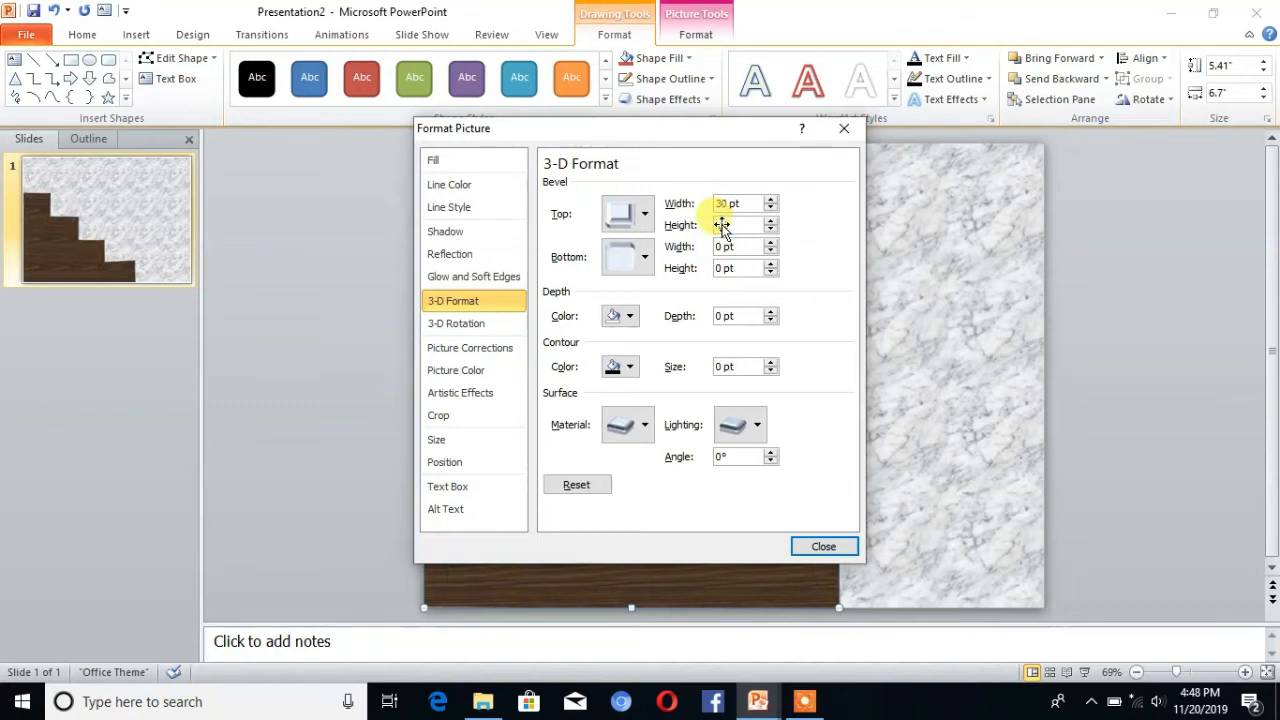
text(20)
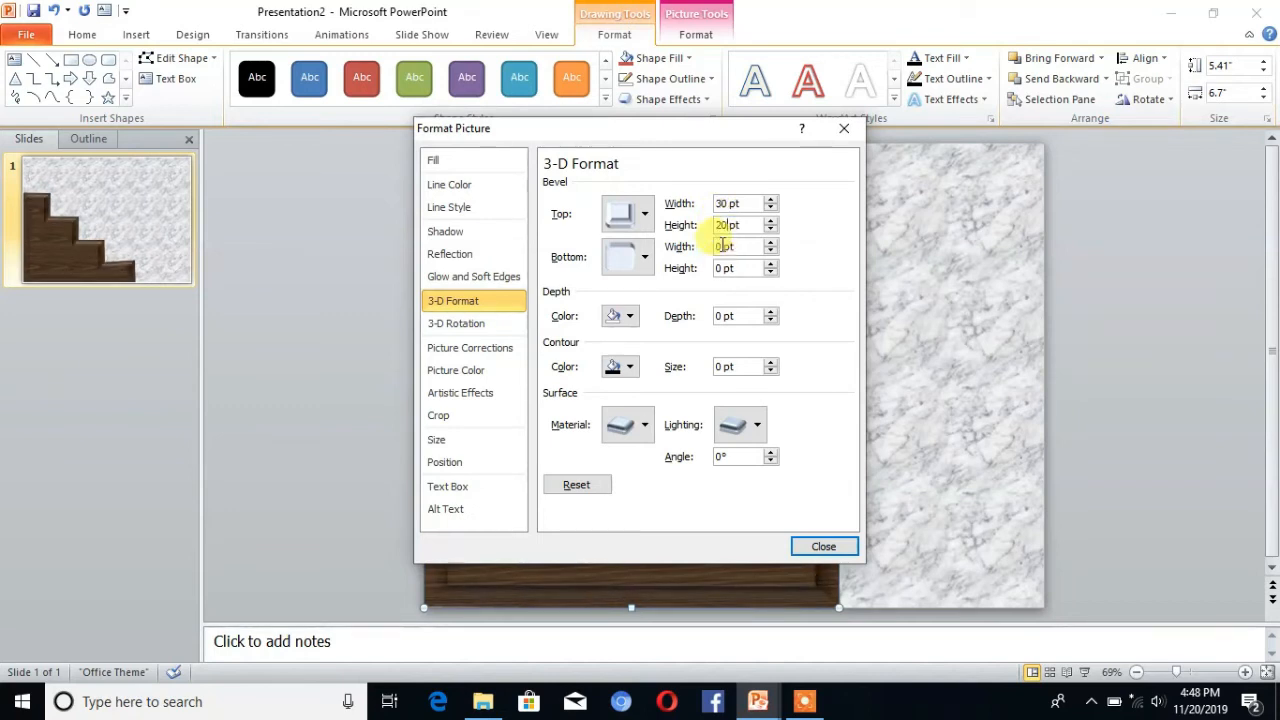
Step: Set the staircase's bottom bevel to 6 pt width and 5 pt height, and close the formatting dialog
key(BackSpace)
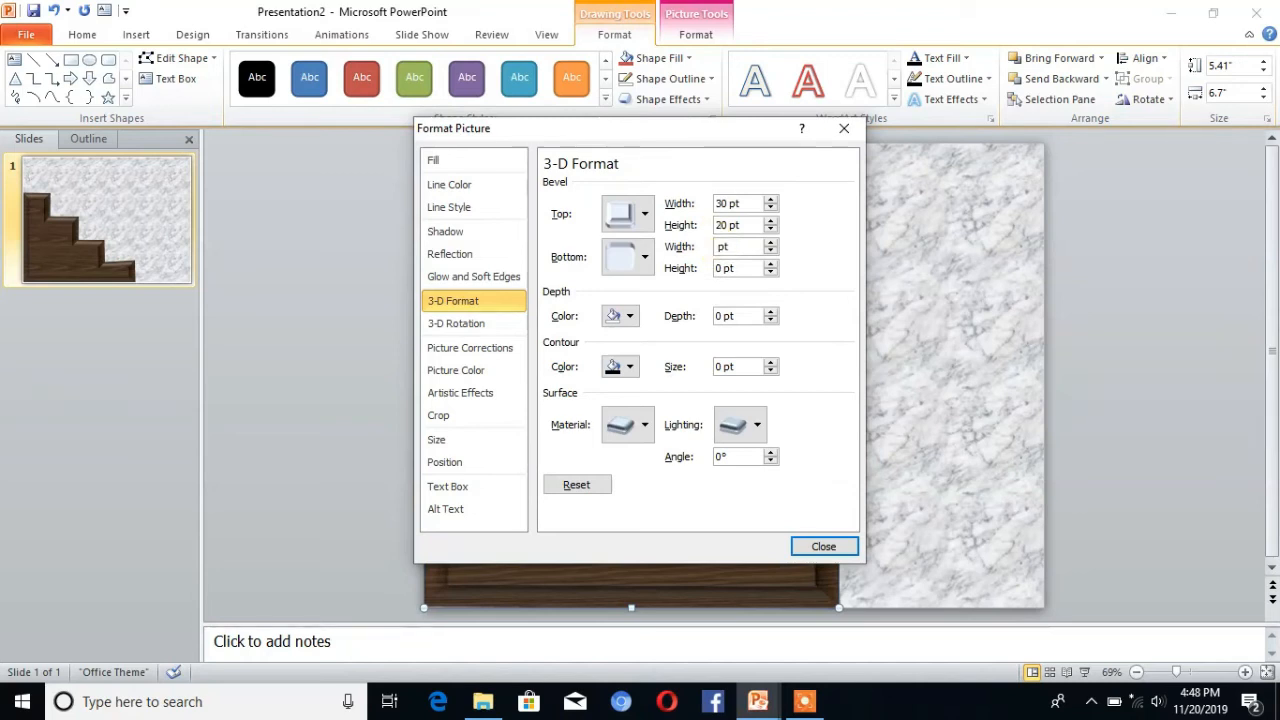
text(6)
click(720, 247)
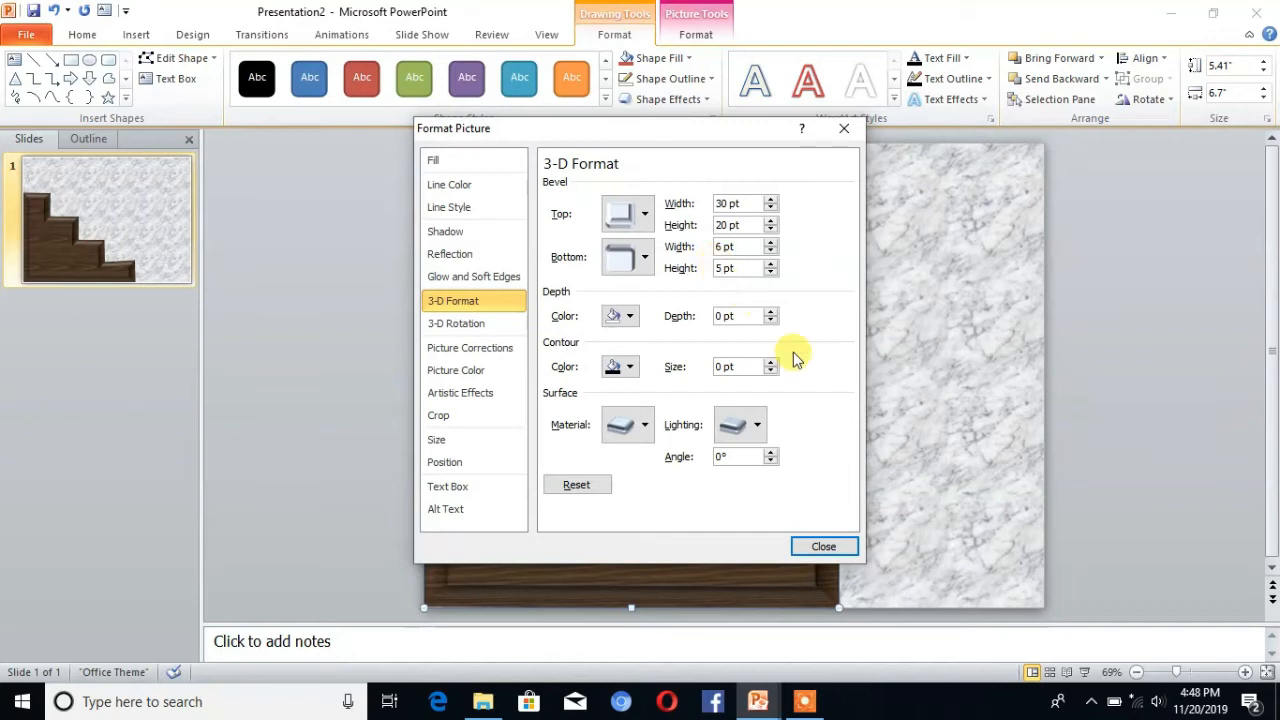
click(820, 548)
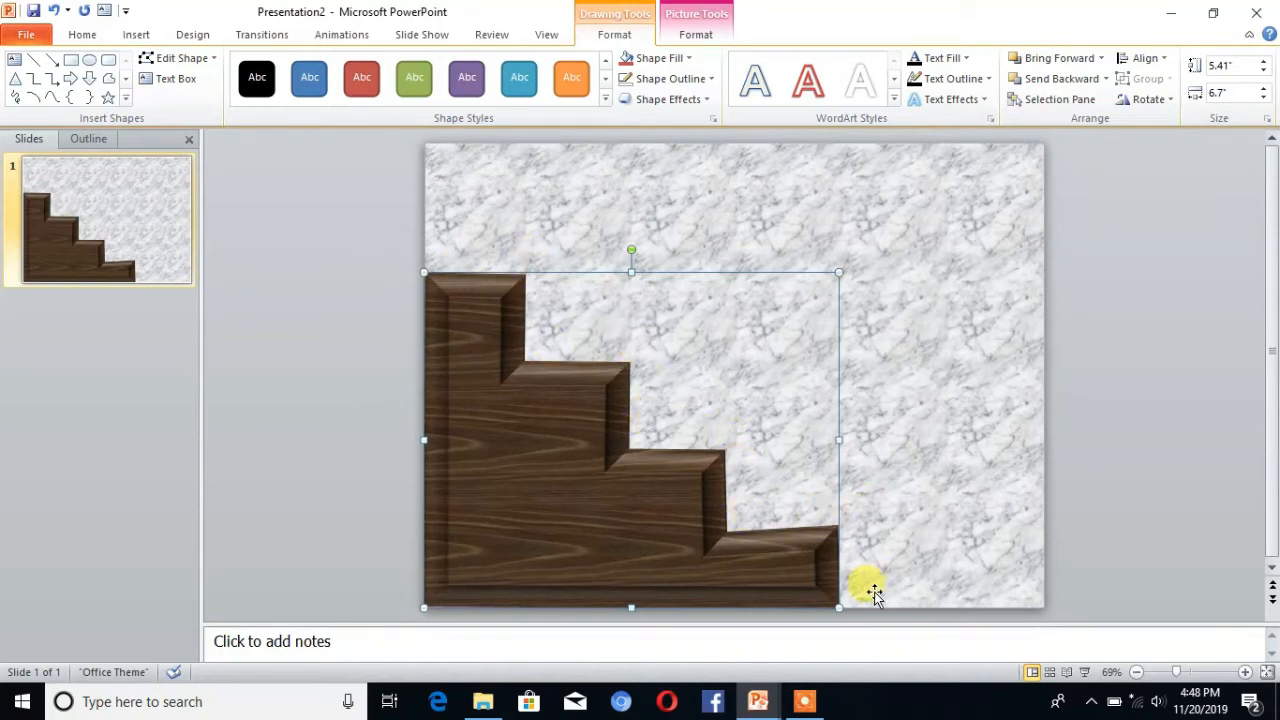
click(607, 212)
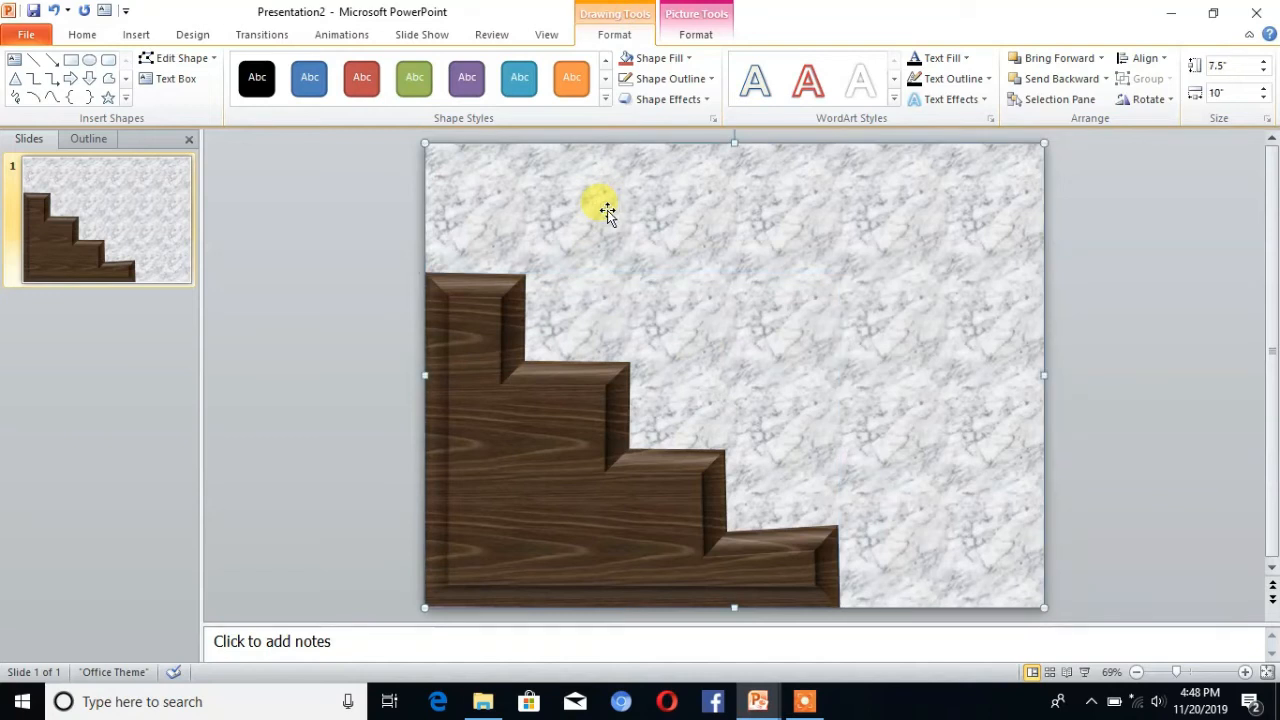
Step: Copy the basketball picture named images from the desktop, paste it onto the PowerPoint slide and move it clear of the stairs
click(1172, 13)
click(1172, 13)
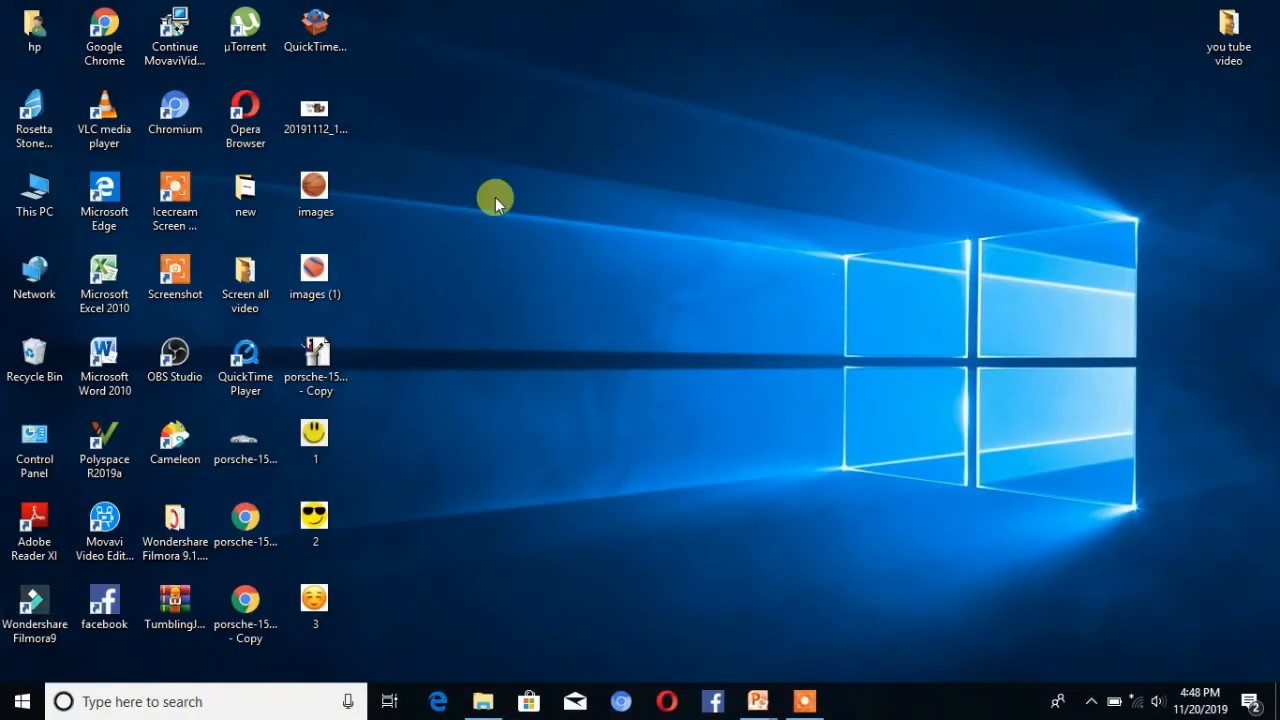
click(312, 197)
click(745, 691)
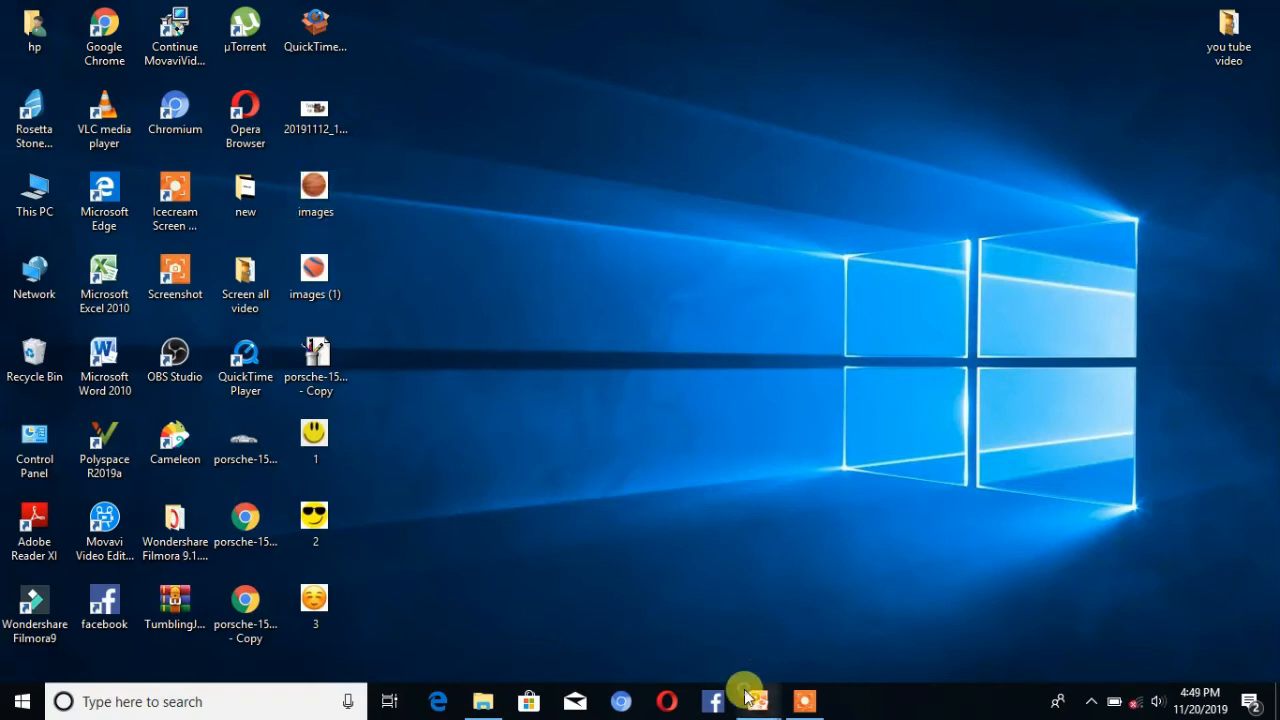
click(894, 597)
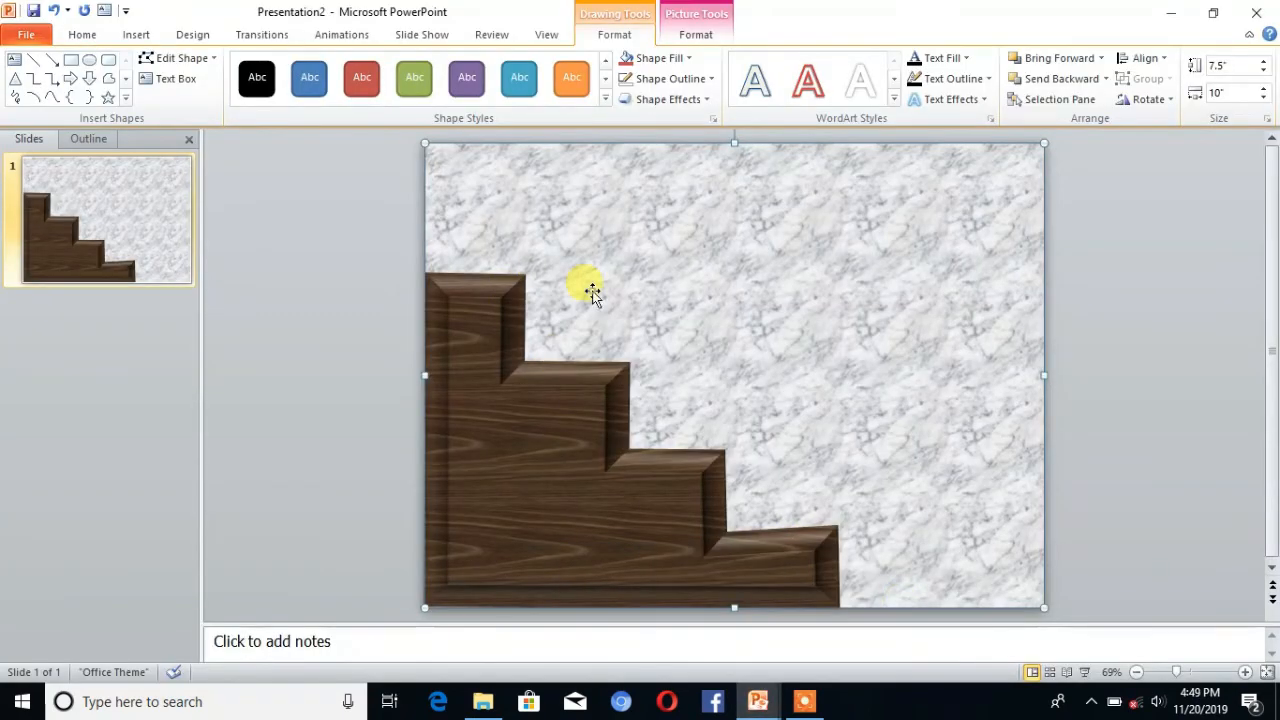
key(ctrl+v)
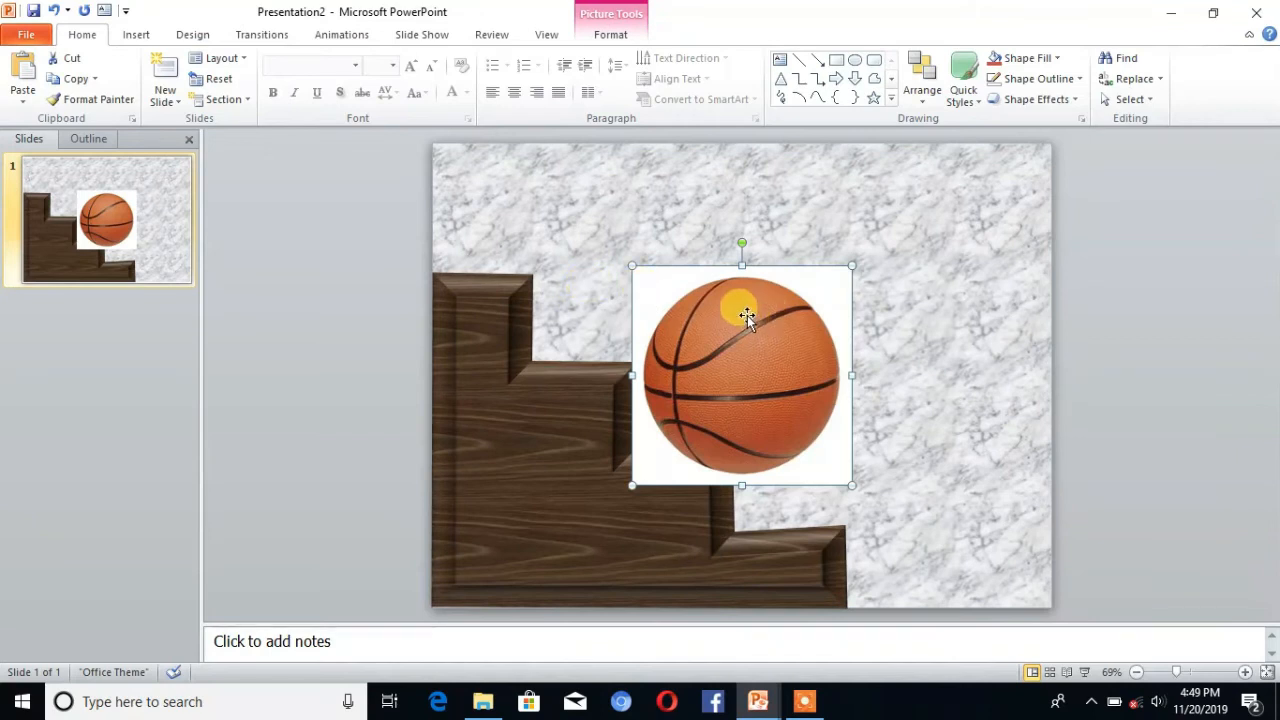
drag(666, 320, 731, 246)
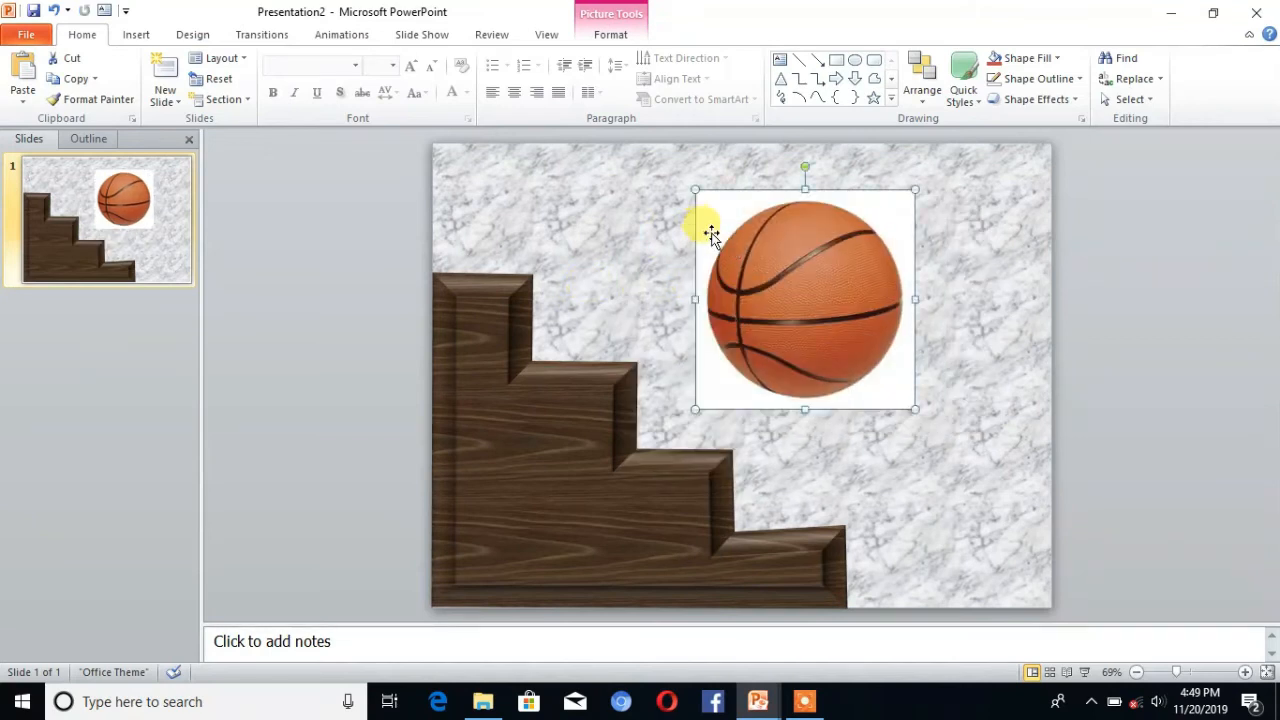
Step: Make the white background of the basketball picture transparent with Set Transparent Color
scroll(658, 116, down, 2)
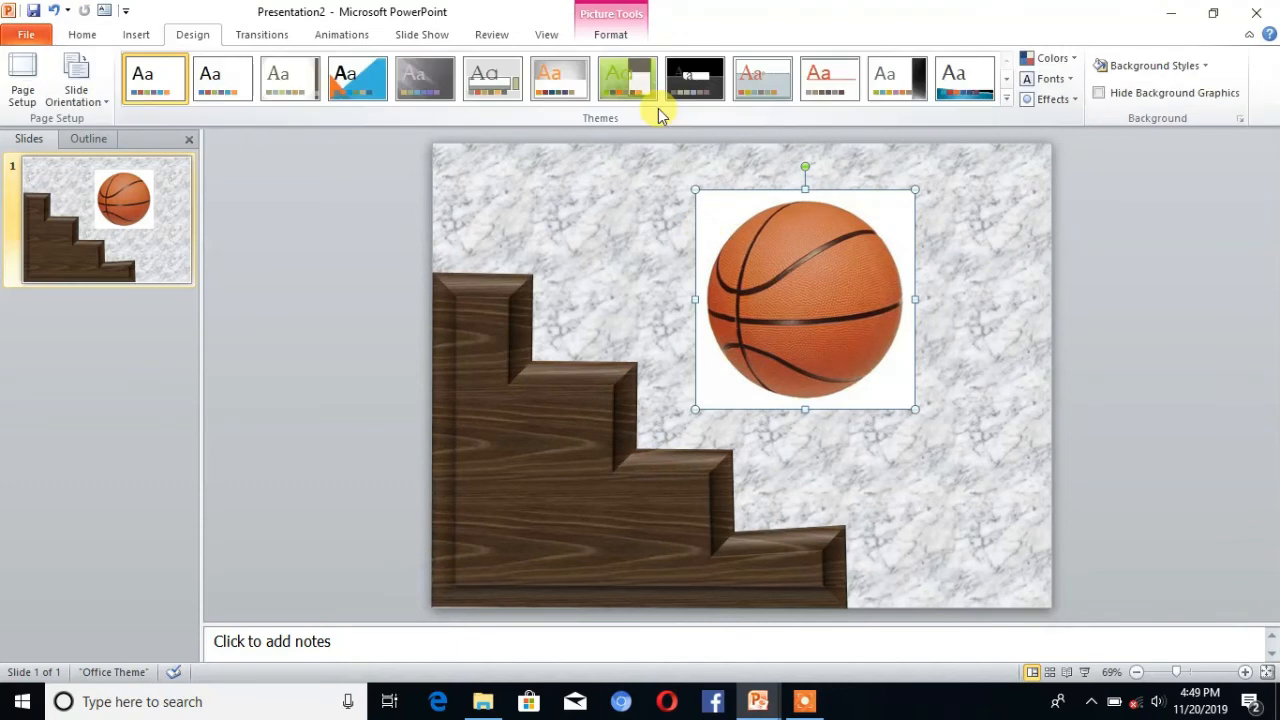
click(611, 35)
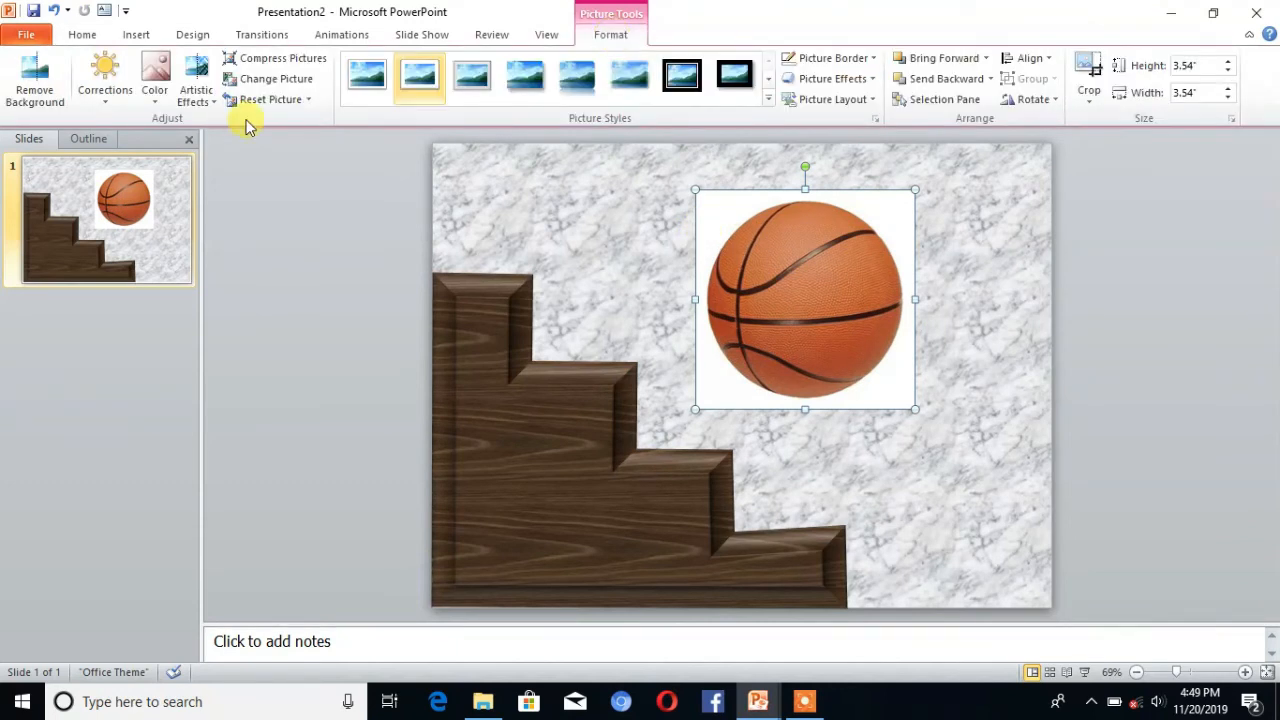
click(157, 96)
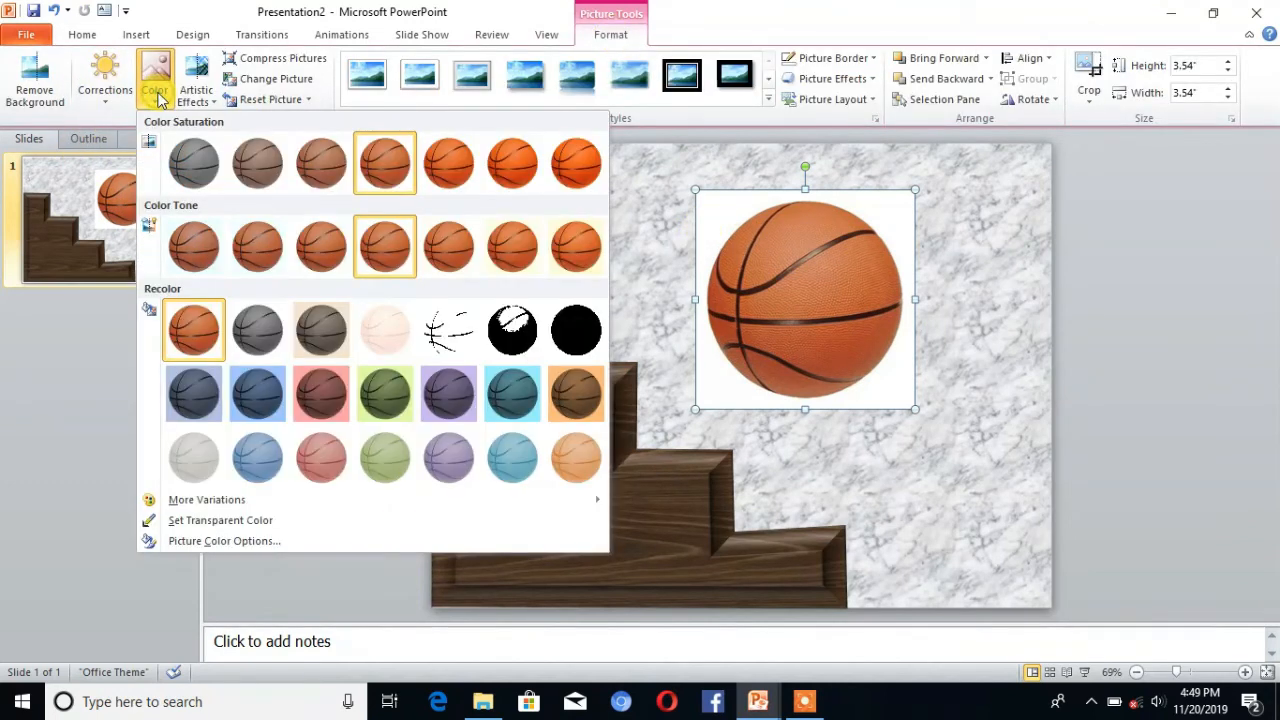
click(226, 521)
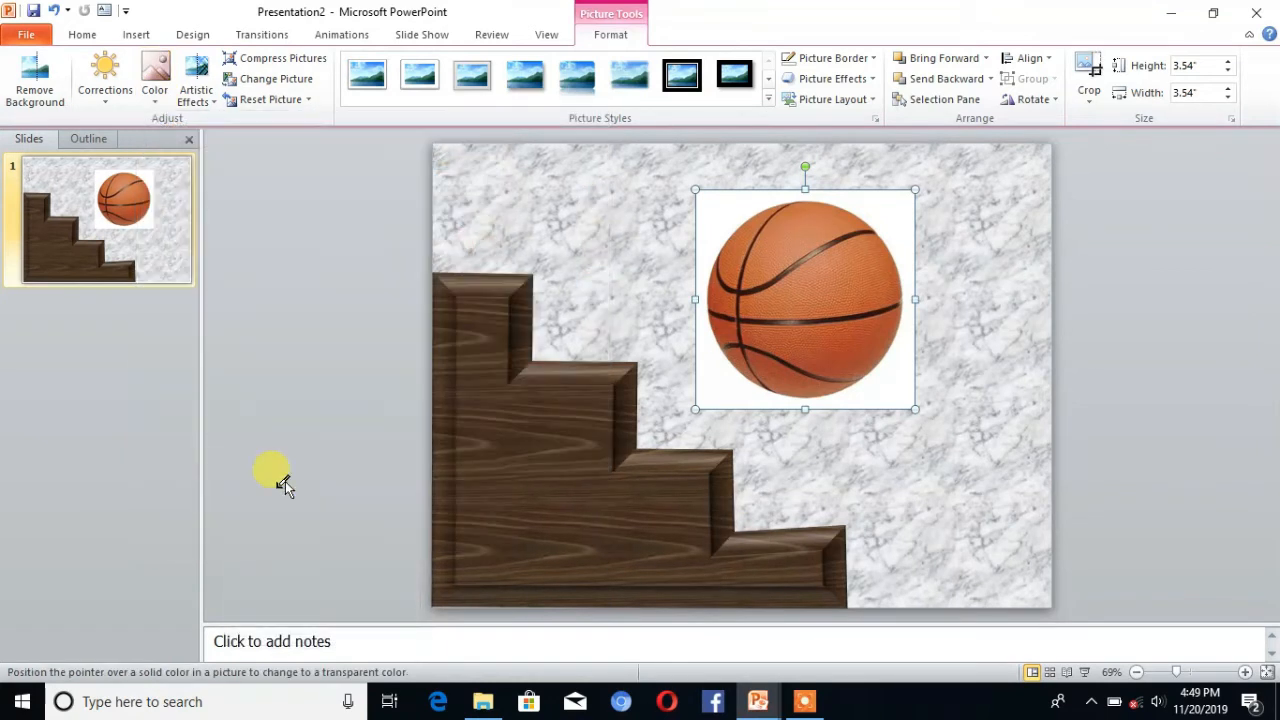
click(724, 385)
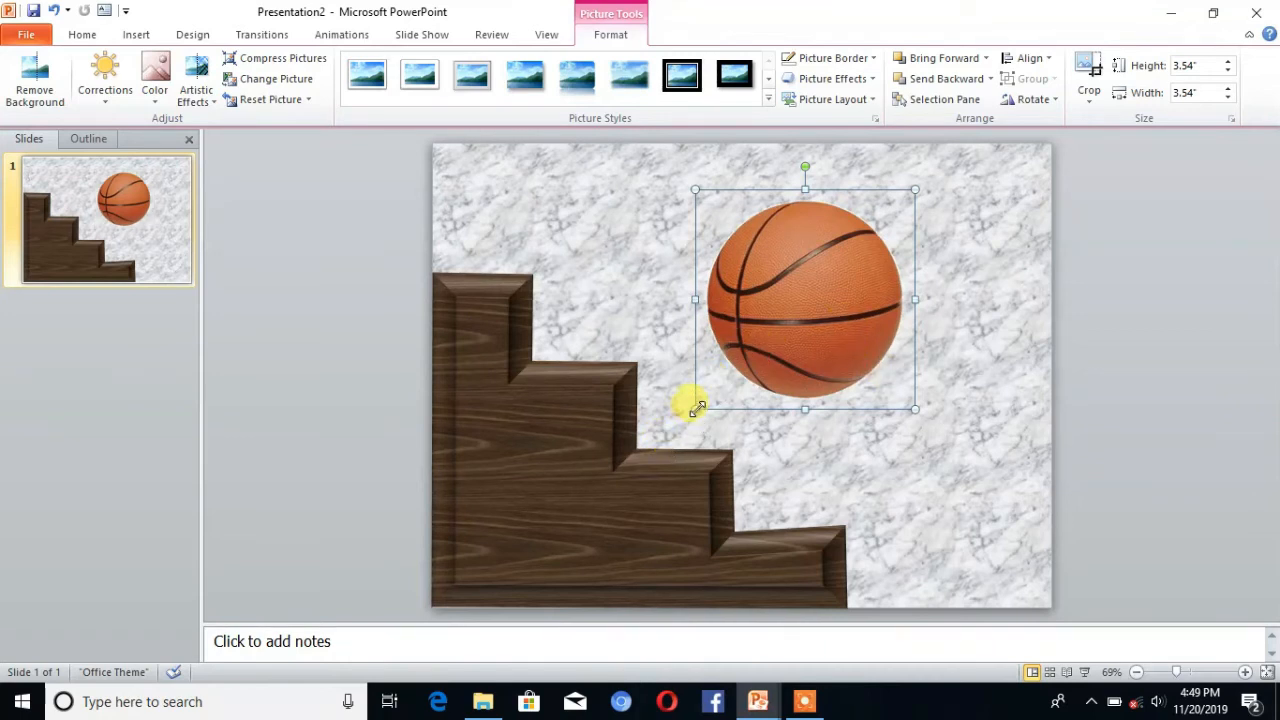
Step: Shrink the basketball to about 1.34" square and place it just off the slide's left edge, level with the top stair
drag(697, 407, 832, 274)
drag(872, 226, 403, 224)
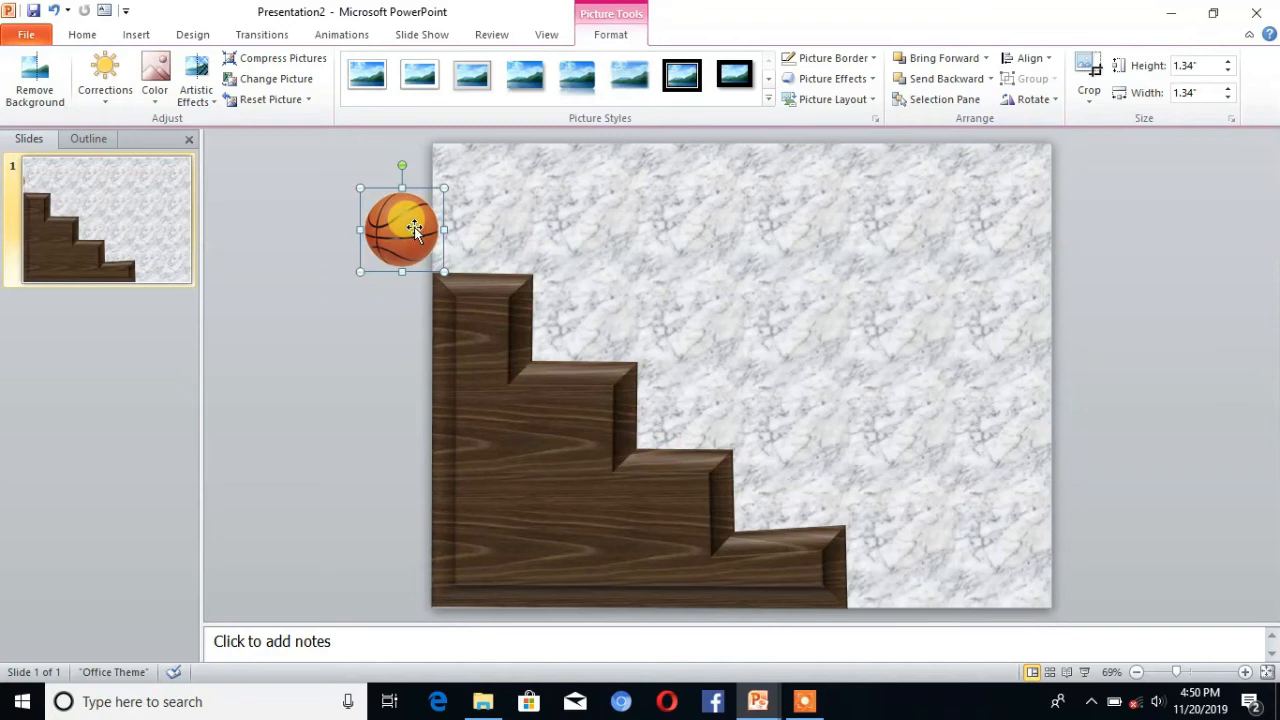
Step: Add a custom motion path to the basketball, drawn as bounces down each stair and off the slide's lower right edge
click(340, 37)
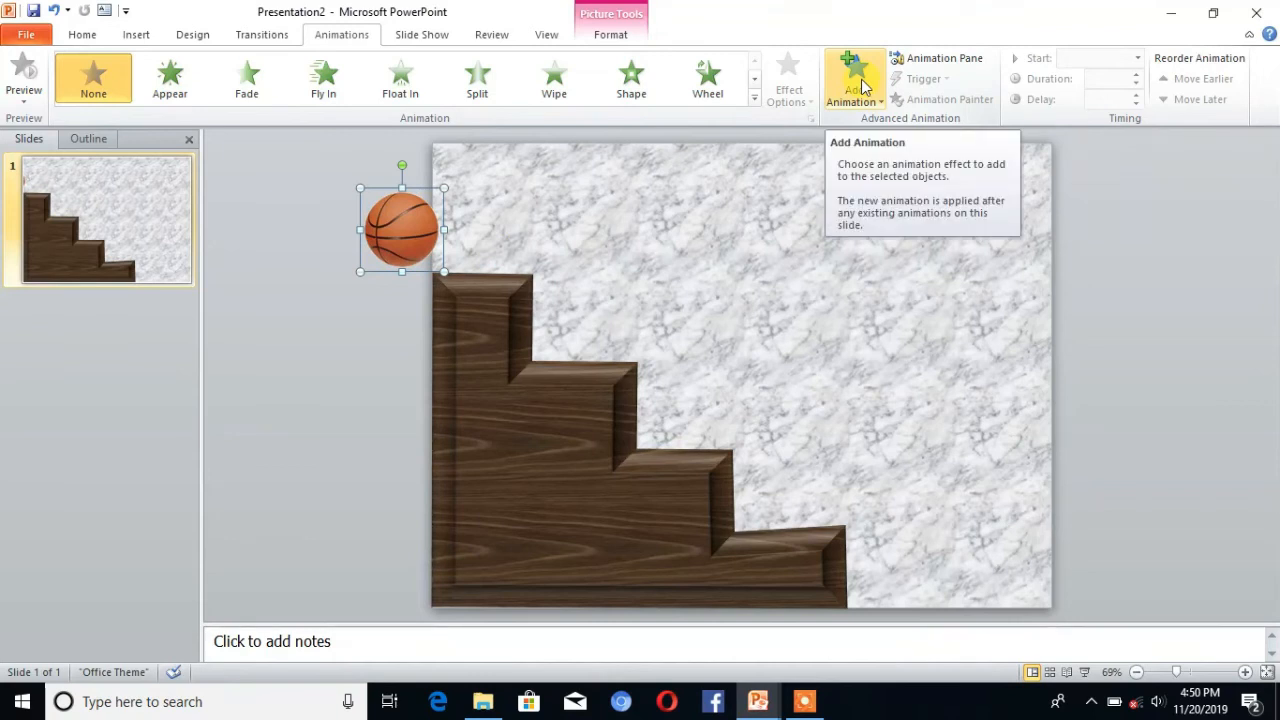
click(879, 104)
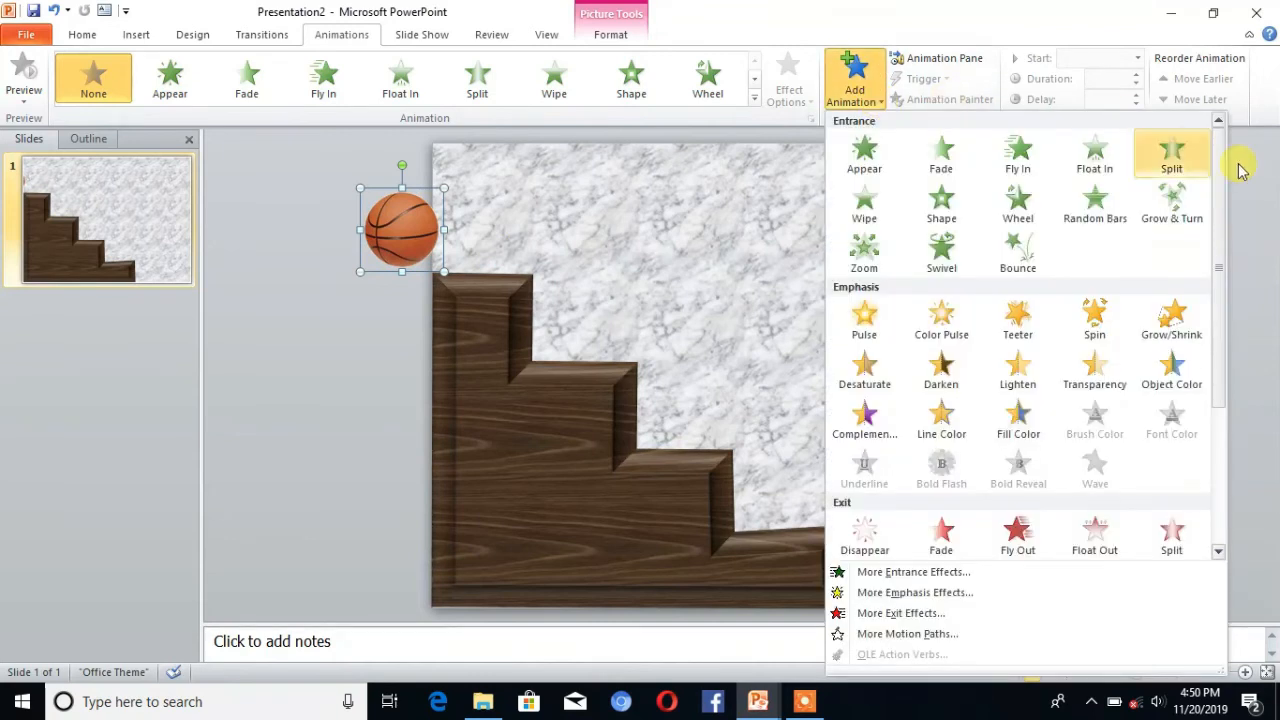
drag(1220, 216, 1234, 417)
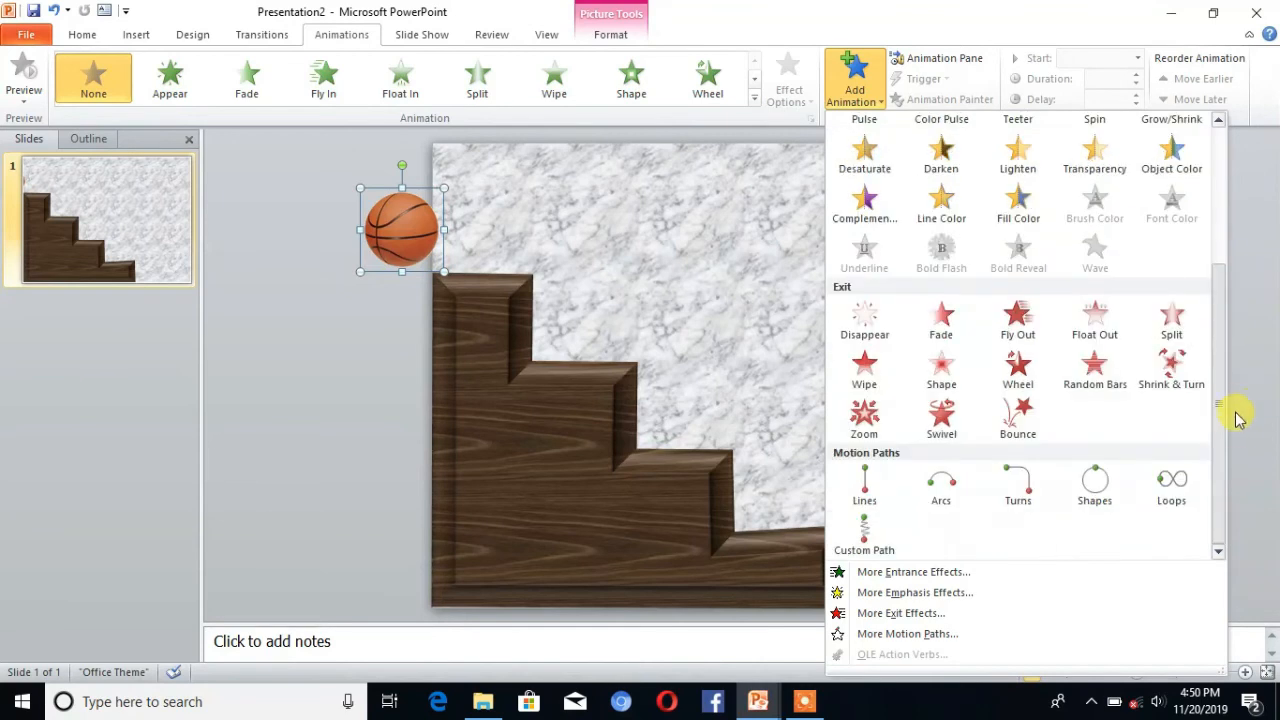
click(868, 541)
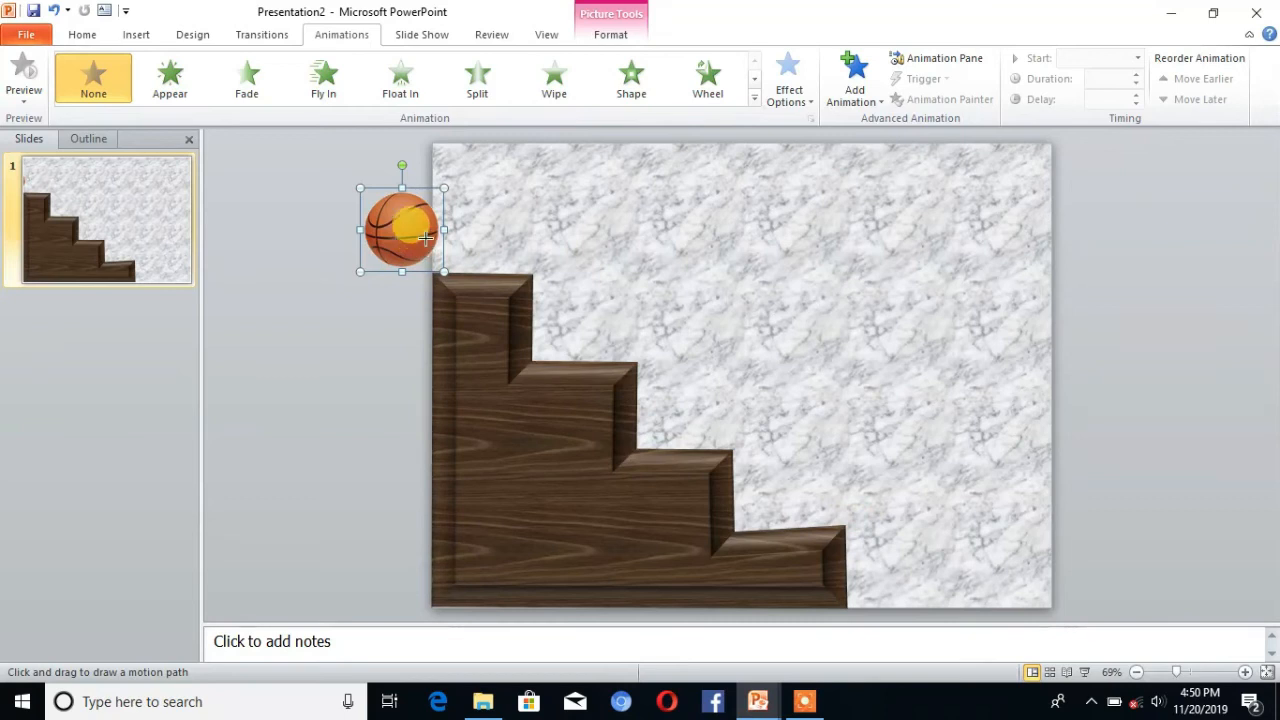
mouse_move(426, 236)
mouse_down()
mouse_move(428, 198)
mouse_move(500, 167)
mouse_move(524, 185)
mouse_move(533, 248)
mouse_move(574, 184)
mouse_move(603, 187)
mouse_move(632, 286)
mouse_move(626, 343)
mouse_move(646, 258)
mouse_move(676, 262)
mouse_move(696, 318)
mouse_move(704, 428)
mouse_move(717, 343)
mouse_move(758, 332)
mouse_move(804, 500)
mouse_move(823, 462)
mouse_move(871, 428)
mouse_move(924, 590)
mouse_move(961, 523)
mouse_move(1006, 534)
mouse_move(1033, 574)
mouse_move(1100, 580)
mouse_move(1106, 595)
mouse_up()
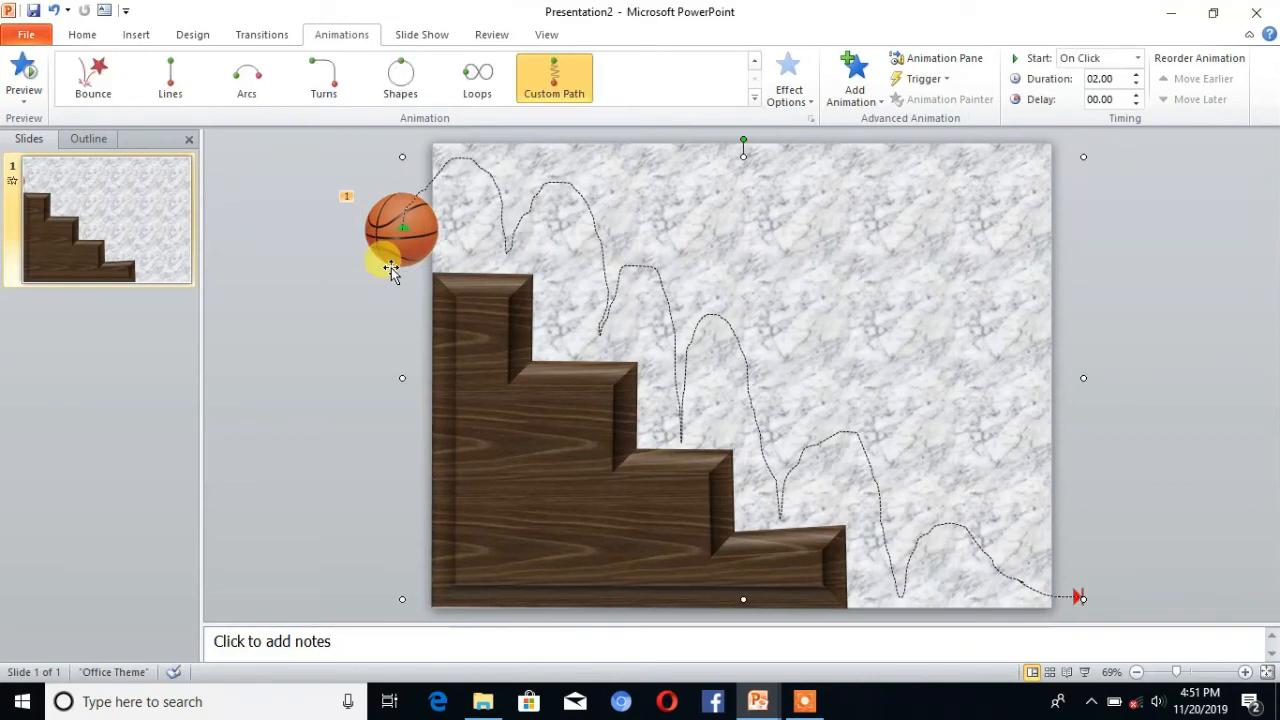
Step: Set the basketball's motion path to start With Previous with a 05.00 duration, and preview the animation
click(420, 226)
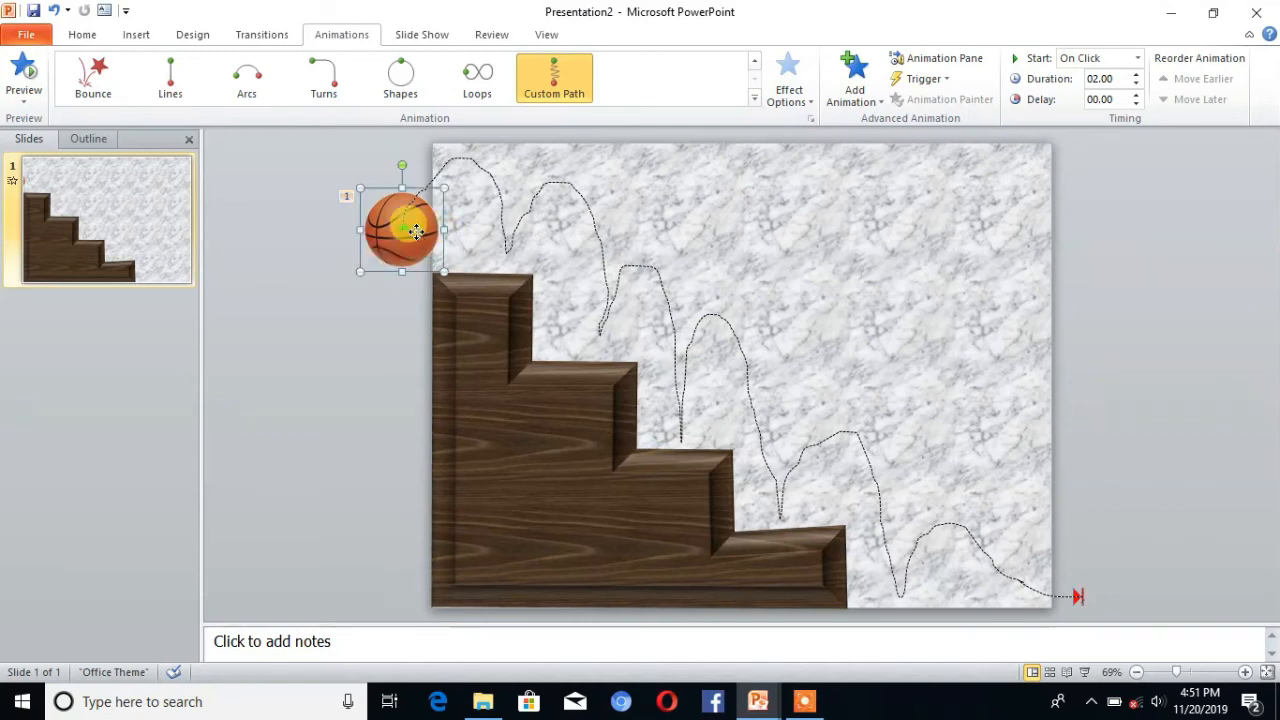
click(1137, 58)
click(1100, 95)
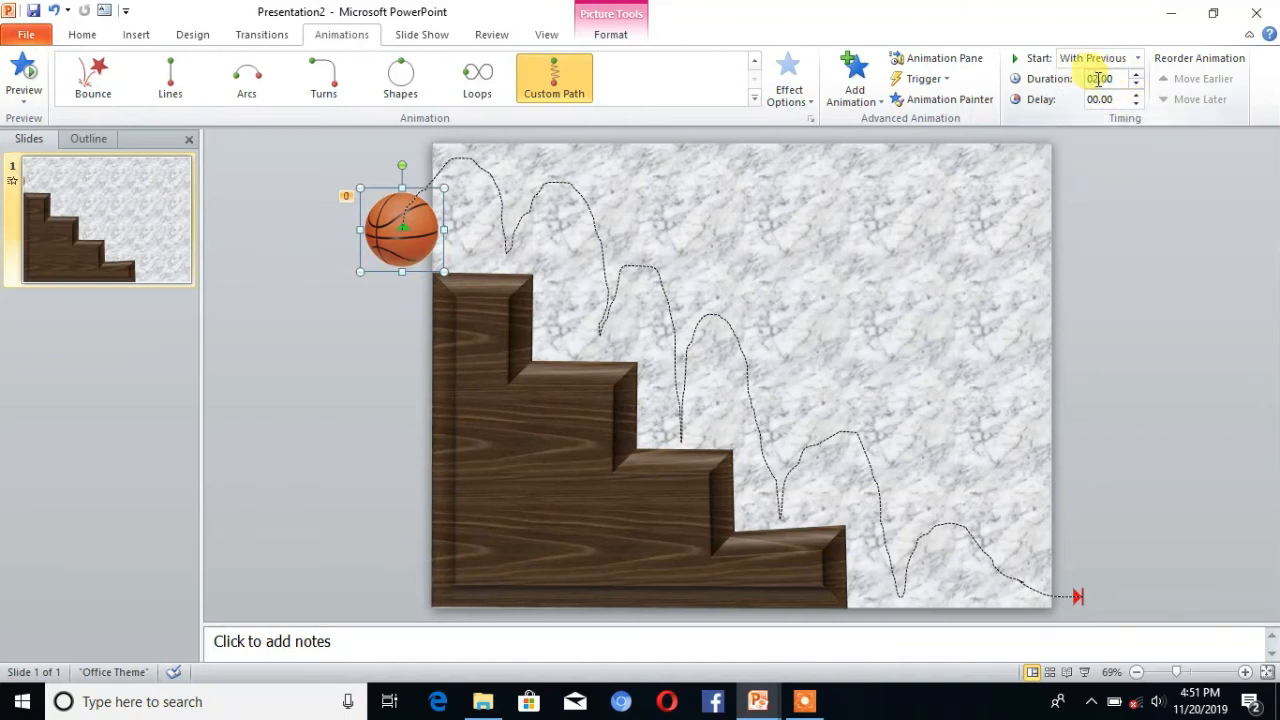
click(1096, 79)
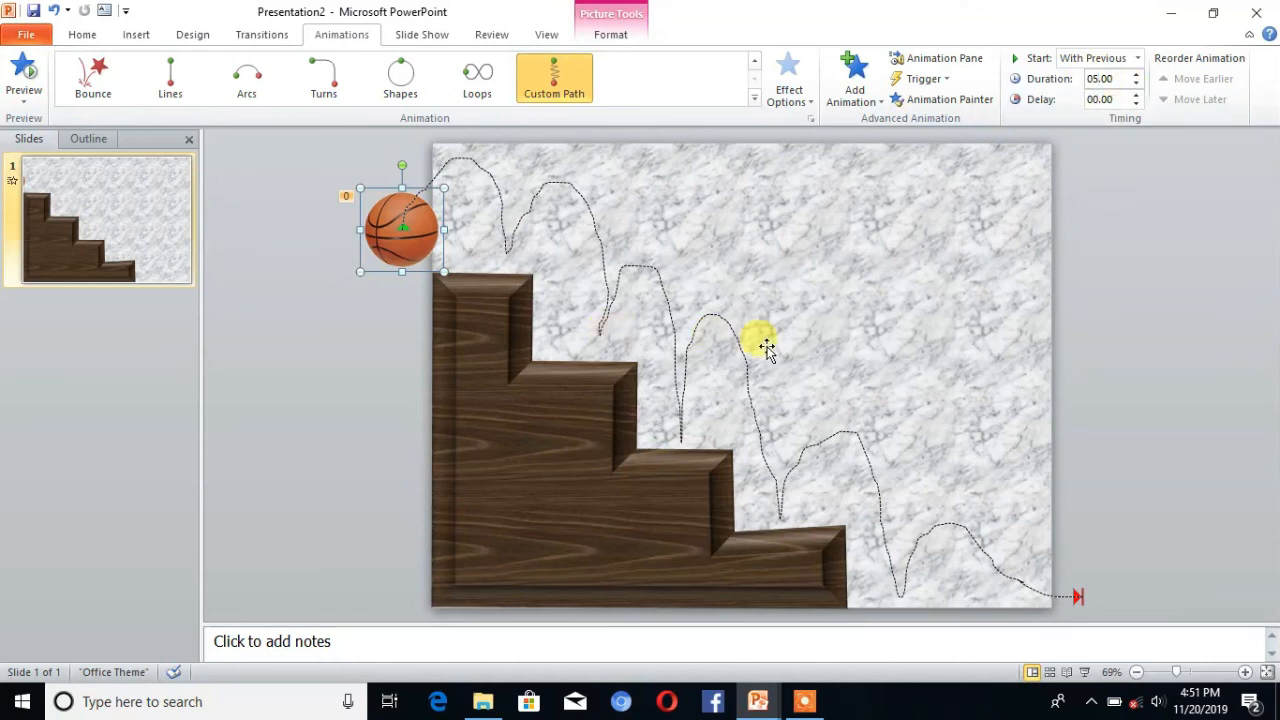
click(24, 72)
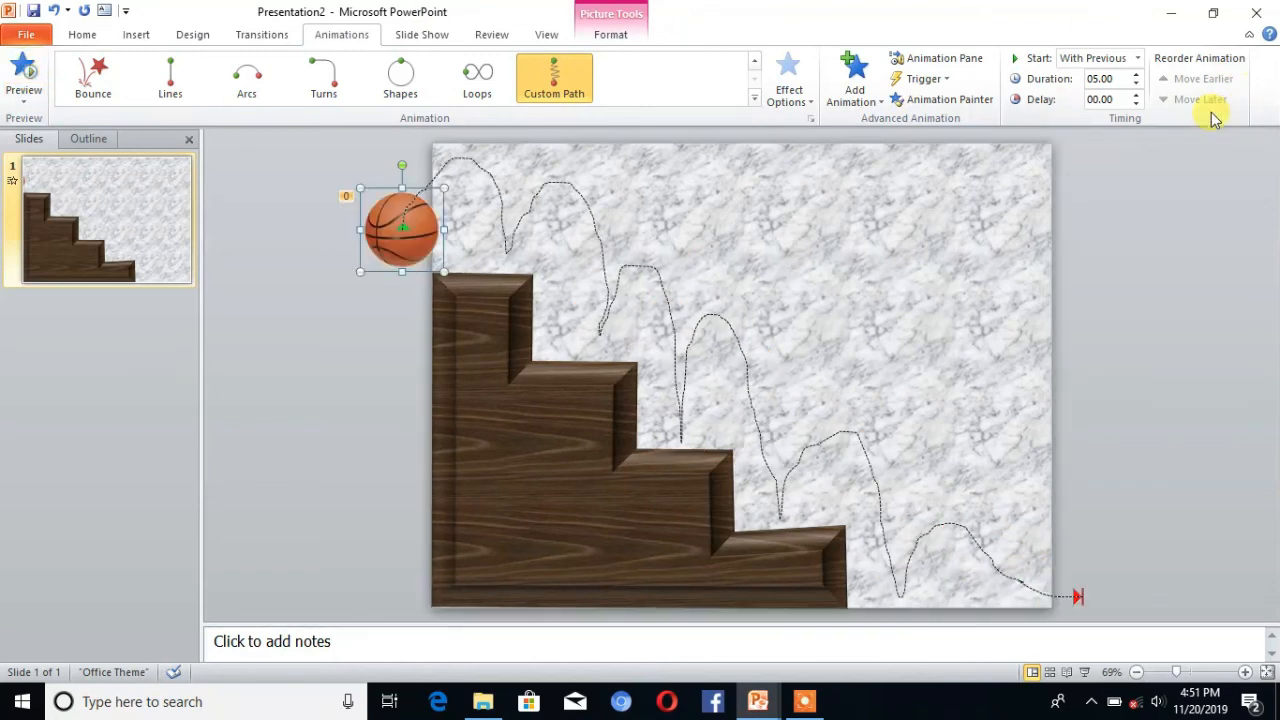
Step: Increase the basketball animation's duration to 08.00
double_click(1136, 74)
triple_click(1136, 74)
click(1136, 74)
double_click(1136, 74)
click(1136, 74)
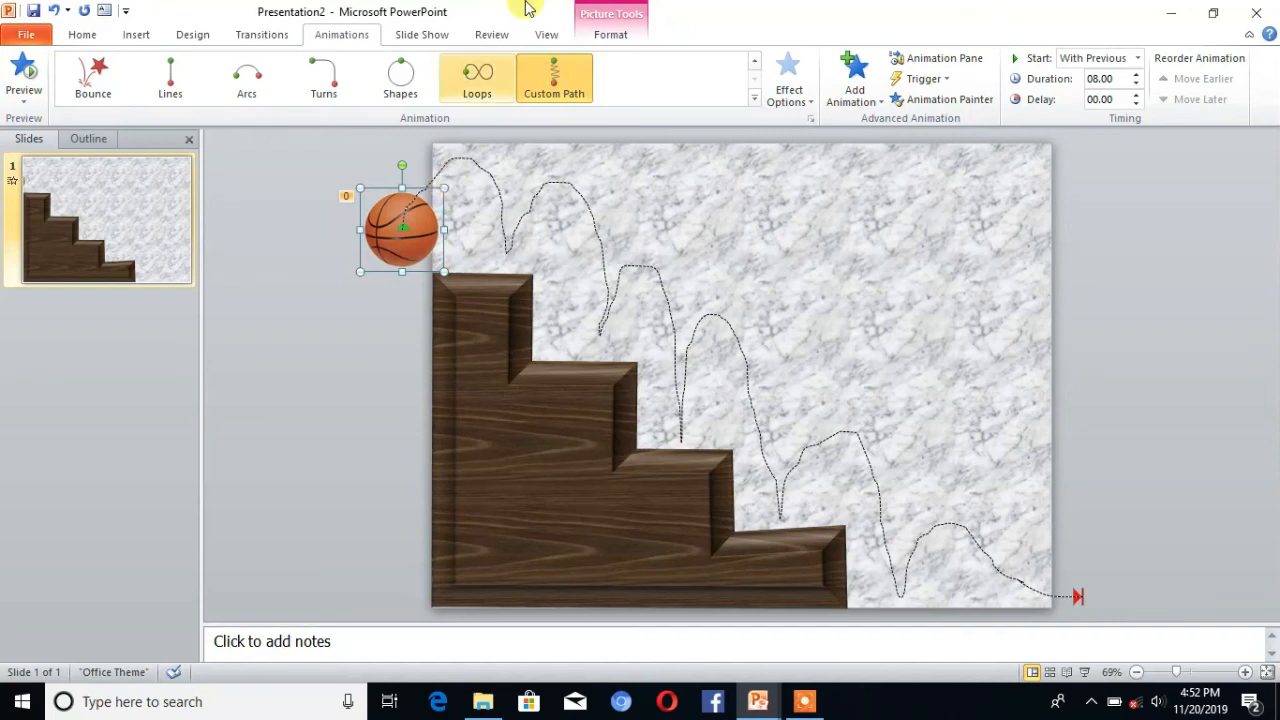
Step: Play the slide show from the beginning to check the bouncing basketball animation
click(410, 40)
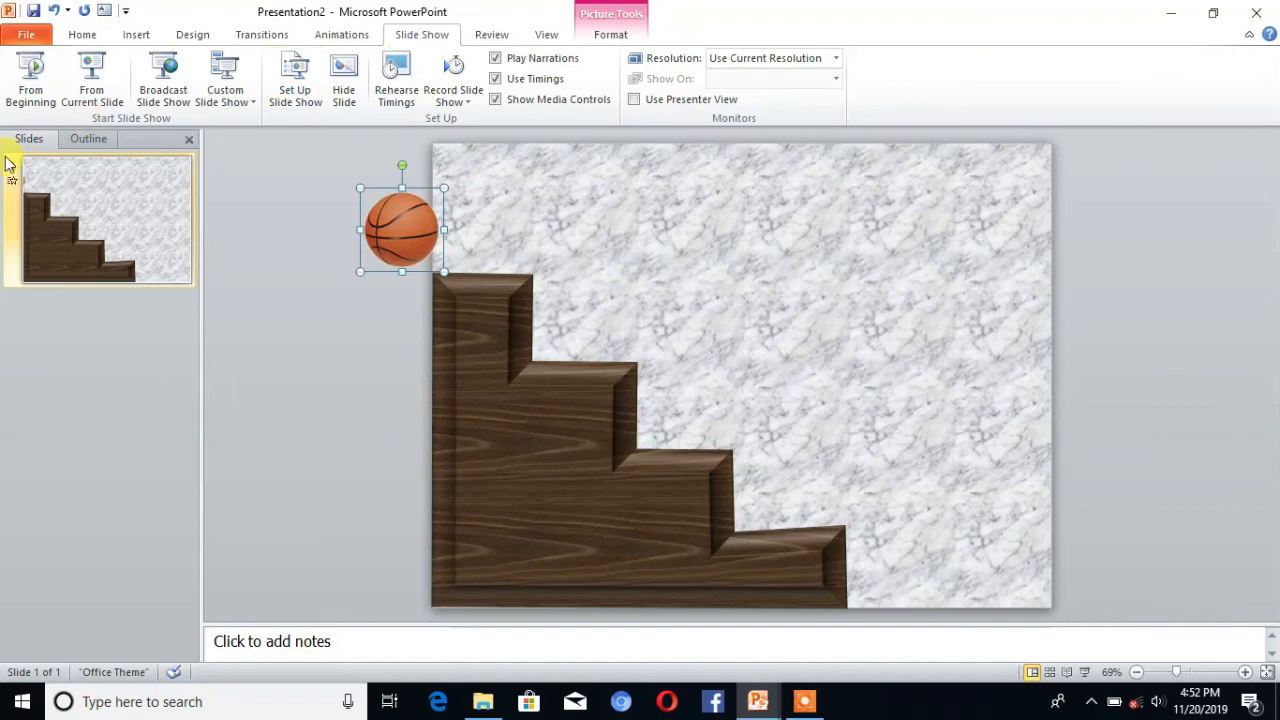
click(31, 78)
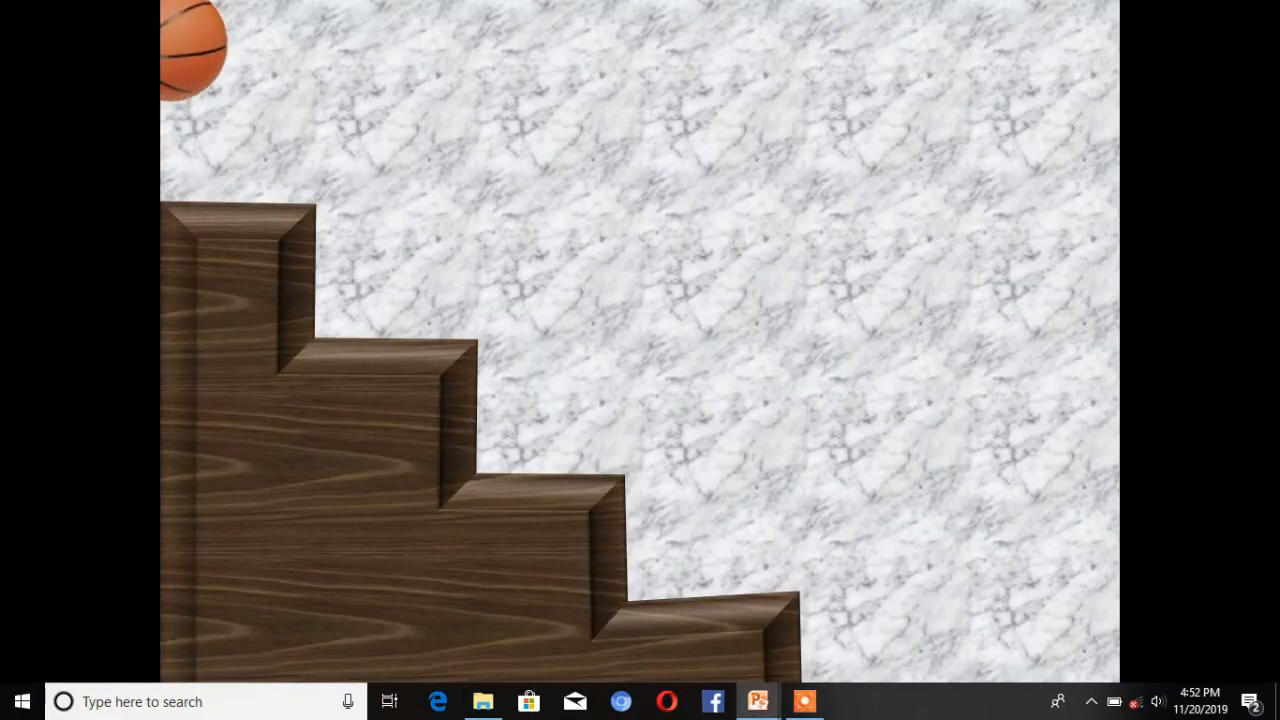